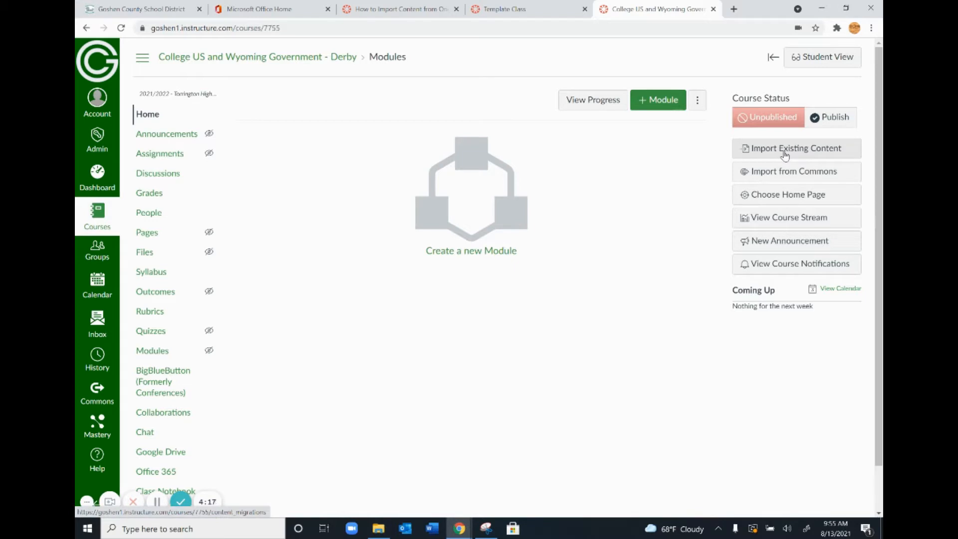
pyautogui.moveTo(881, 190); pyautogui.dragTo(882, 265)
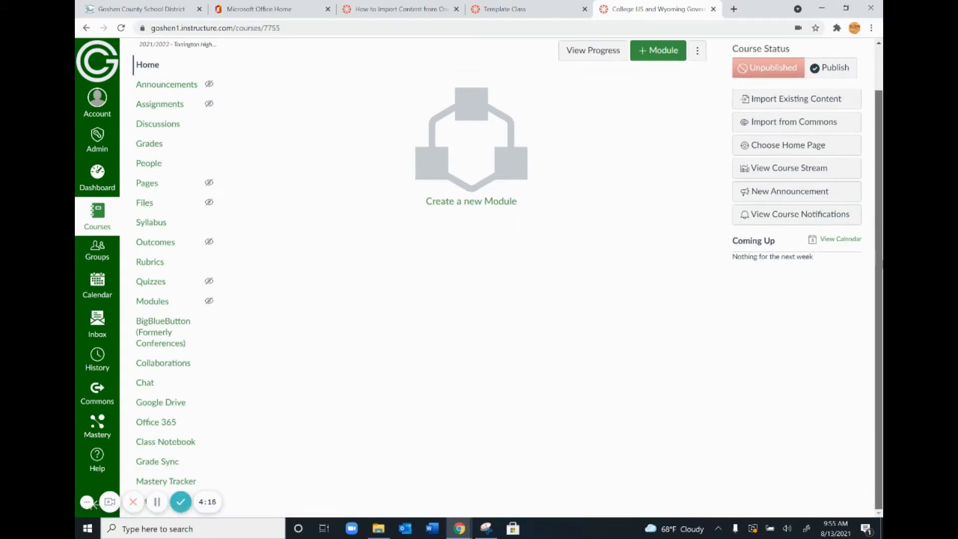
pyautogui.click(145, 511)
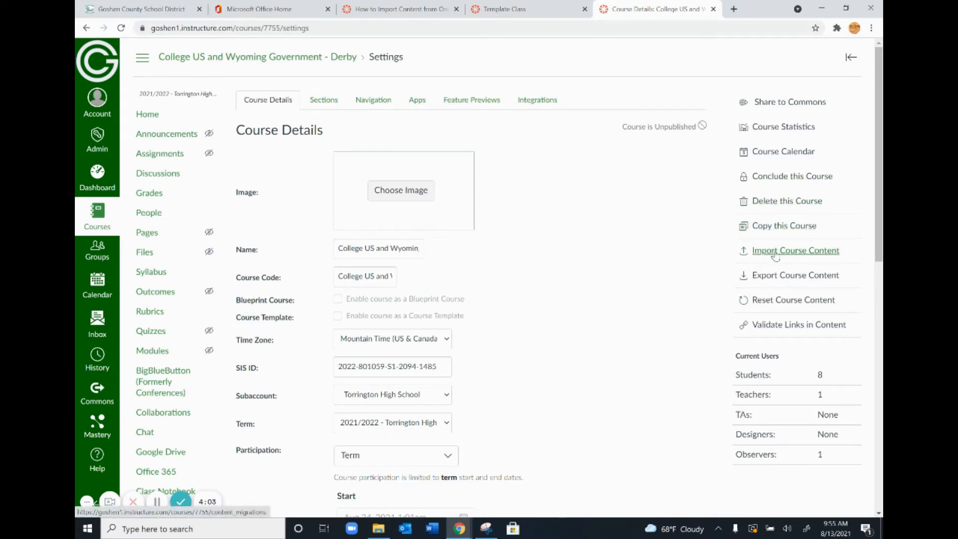
pyautogui.click(147, 116)
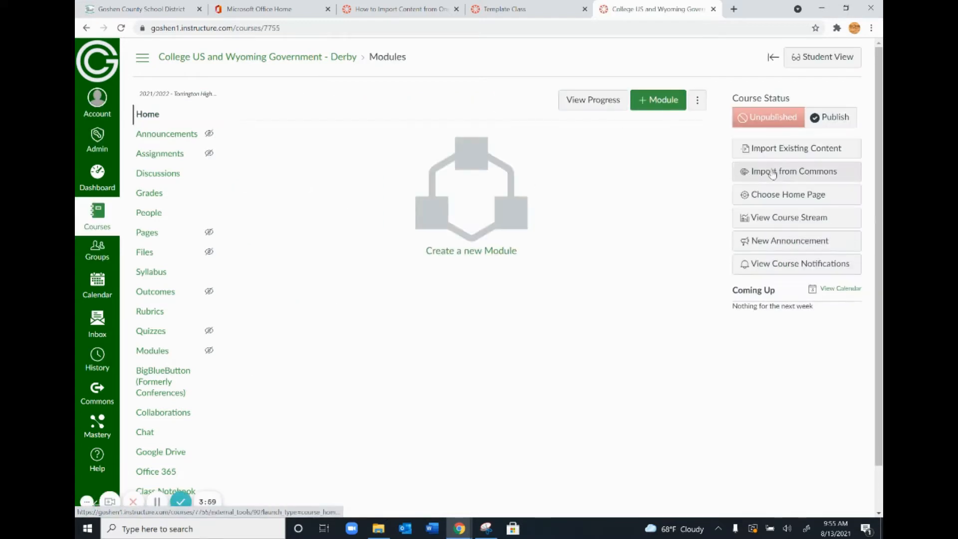
# Start an import of existing content into the course with the content type Copy a Canvas Course
pyautogui.click(794, 153)
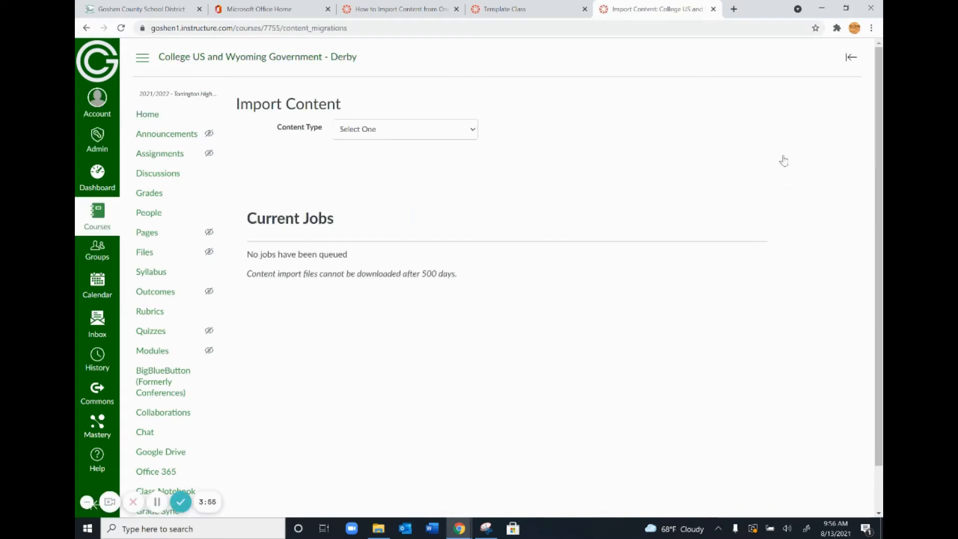
pyautogui.click(445, 133)
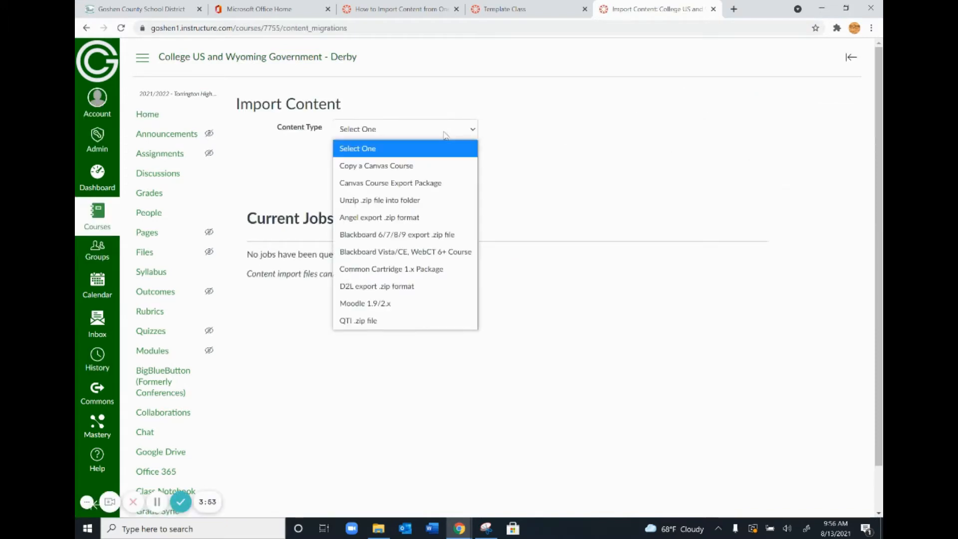
pyautogui.click(393, 166)
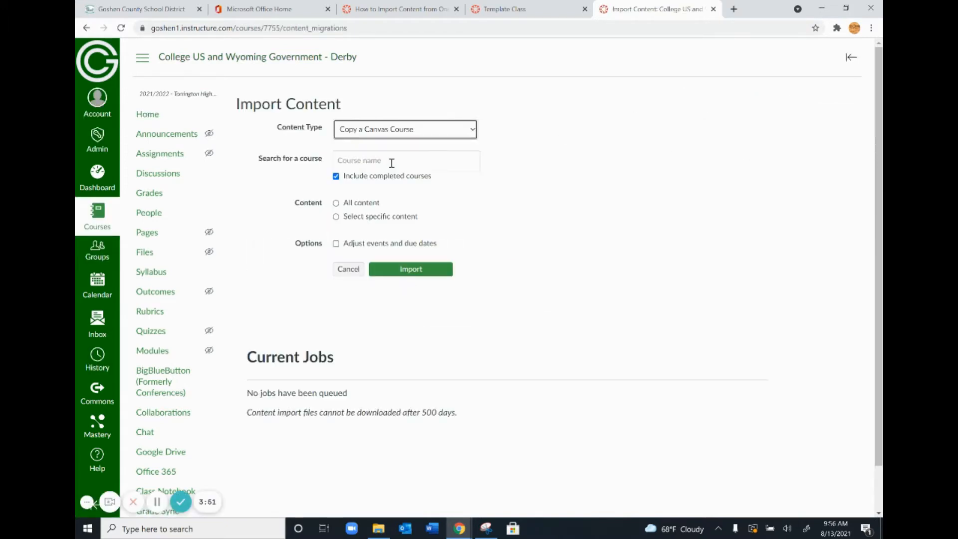
# Search for "College US", choose the 2020/2021 Semester 1 College US and Wyoming Government course as source, and limit the import to specific content
pyautogui.click(392, 163)
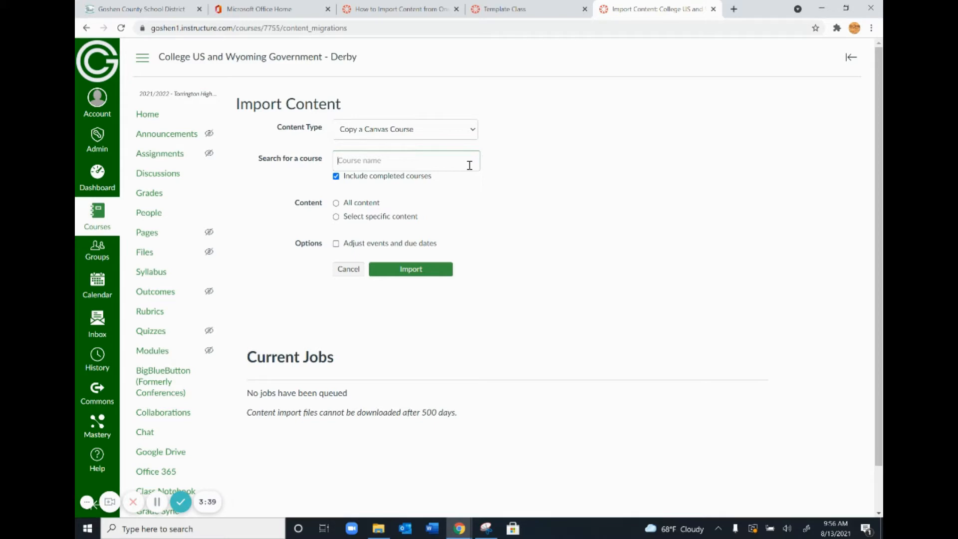
pyautogui.write('College')
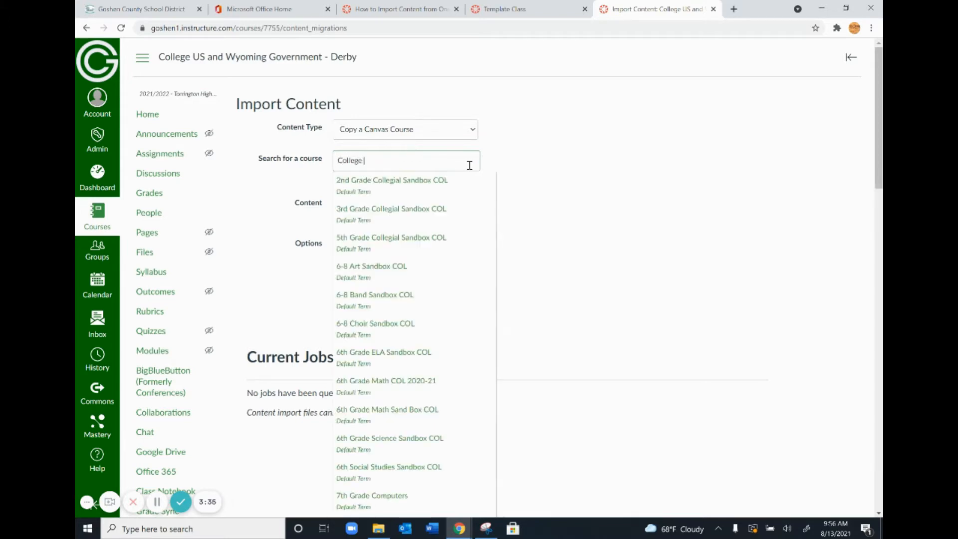
pyautogui.write(' US')
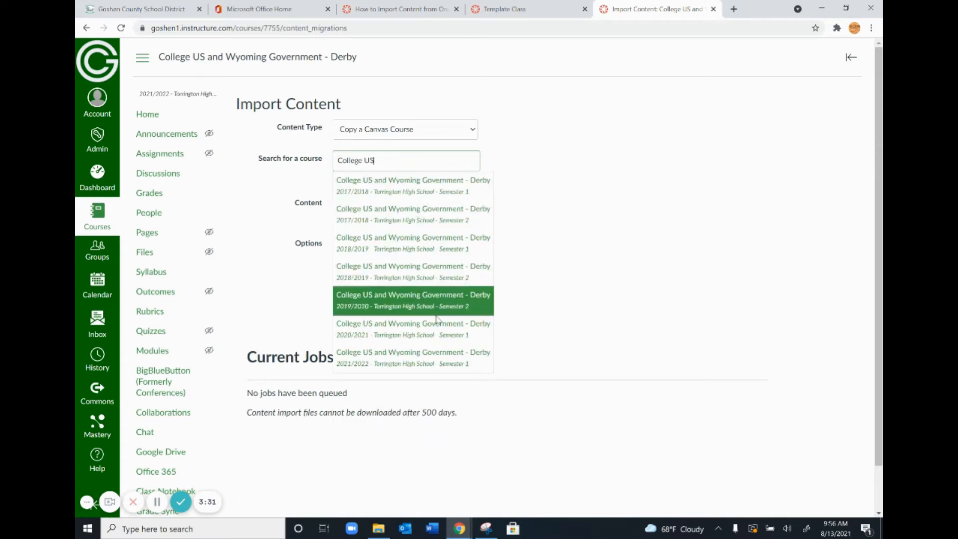
pyautogui.click(389, 337)
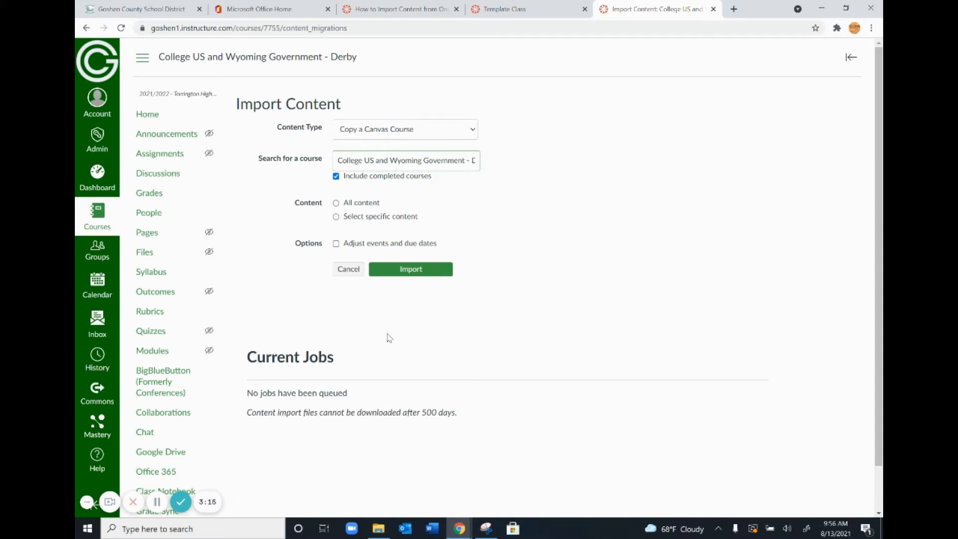
pyautogui.click(336, 218)
pyautogui.click(335, 245)
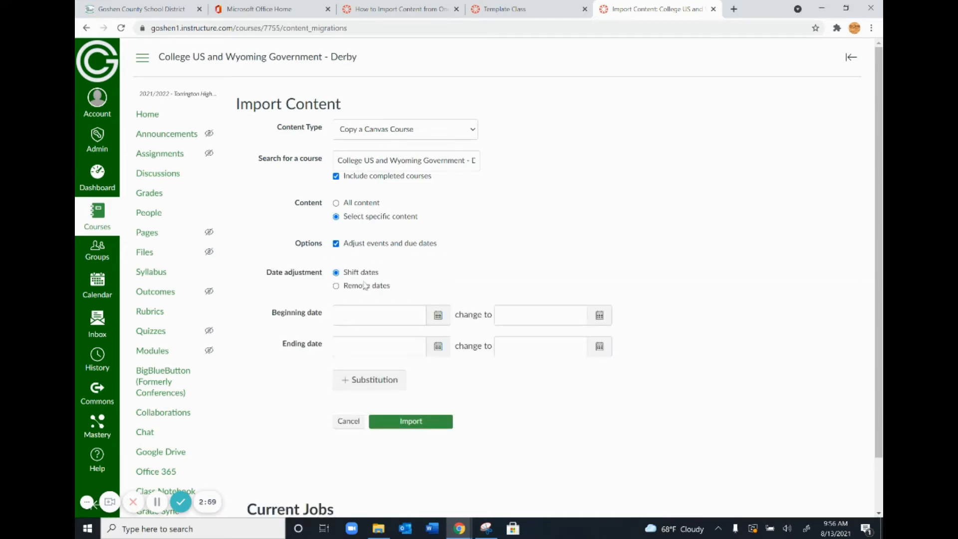
pyautogui.click(337, 289)
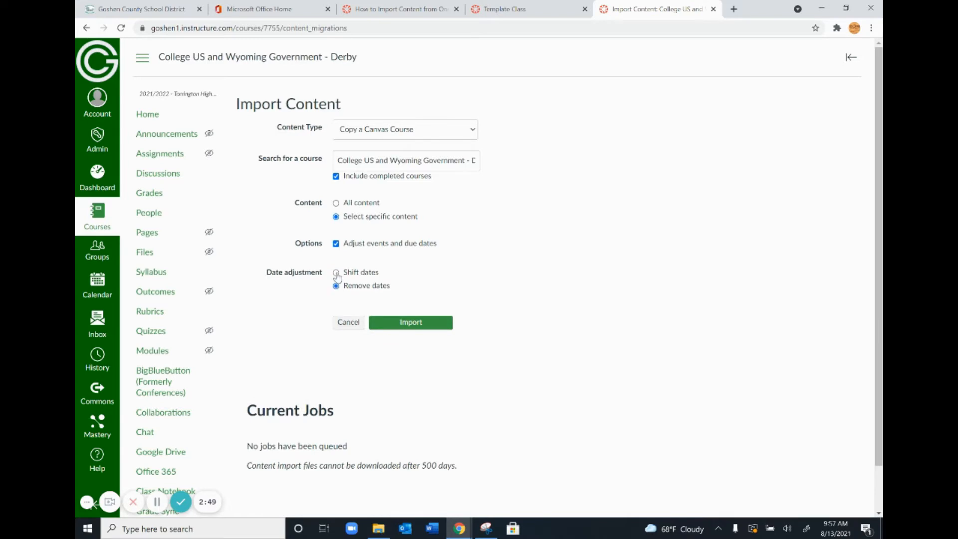
pyautogui.click(337, 274)
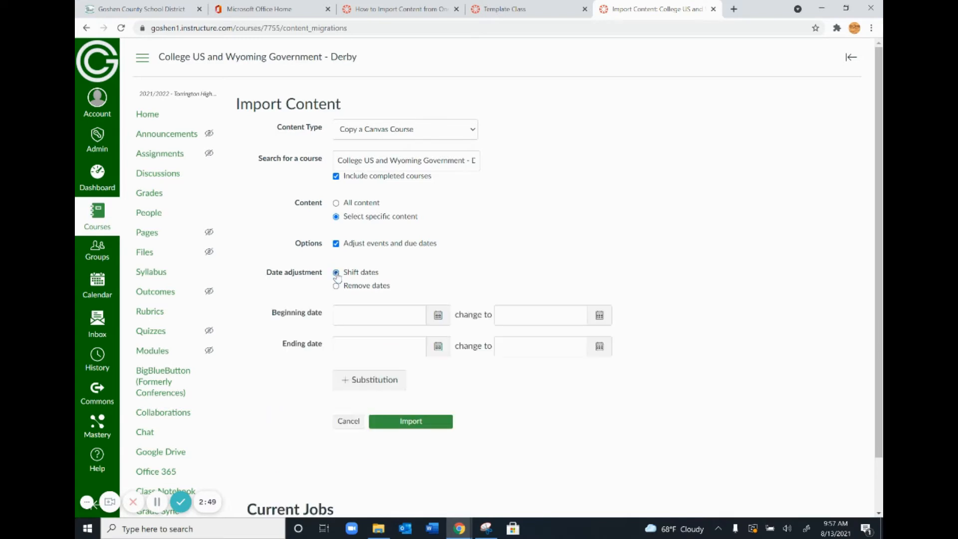
pyautogui.click(439, 323)
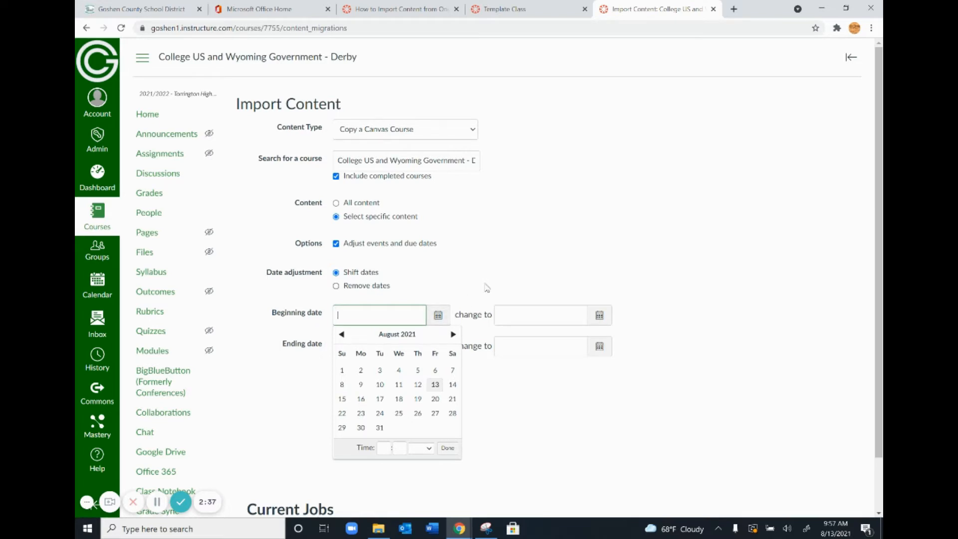
pyautogui.click(510, 259)
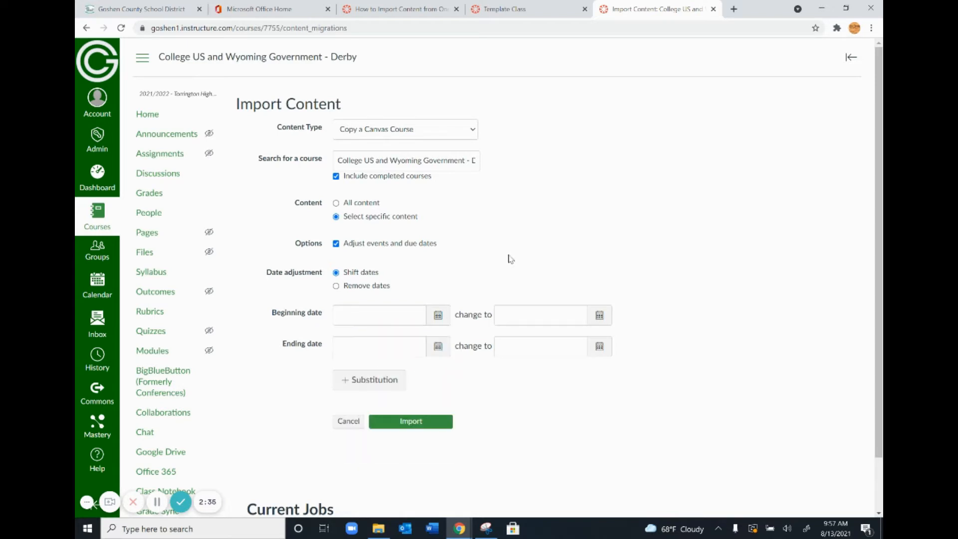
pyautogui.click(337, 285)
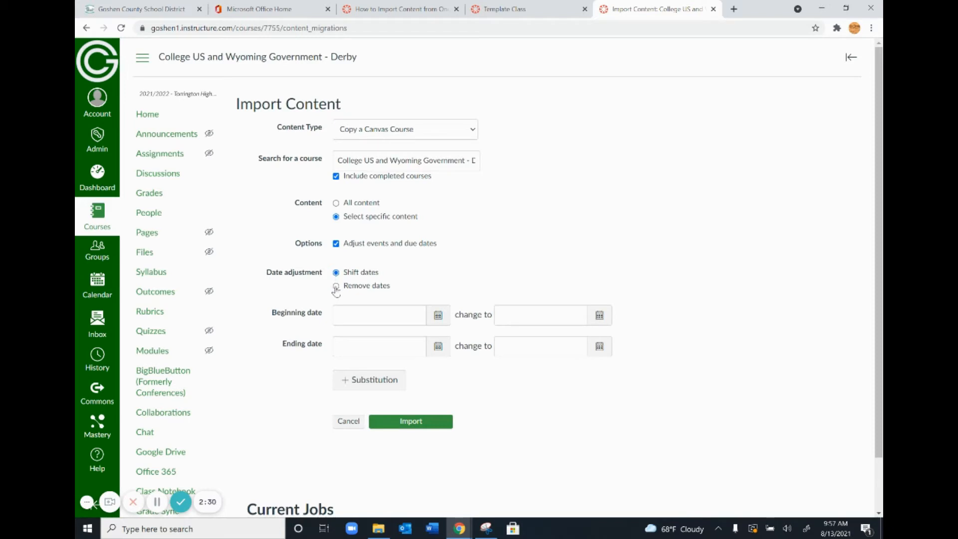
pyautogui.click(337, 245)
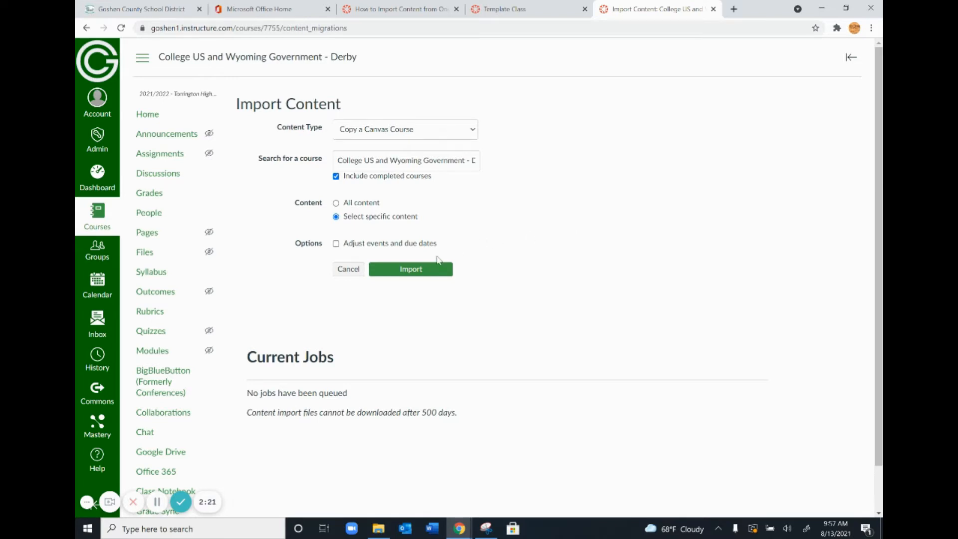
# Queue the course copy without date adjustments and select only the modules Unit 1 through Unit 5 as its content
pyautogui.click(415, 275)
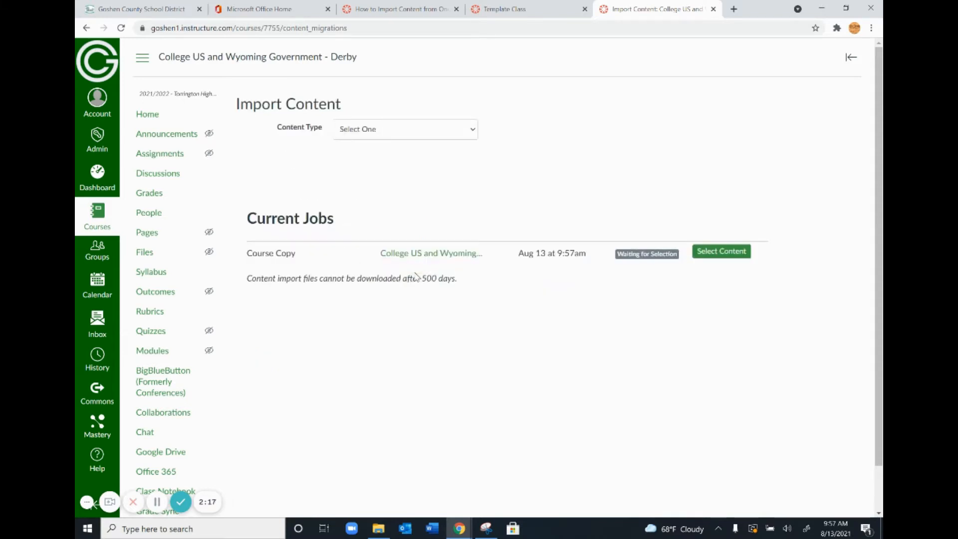
pyautogui.click(713, 257)
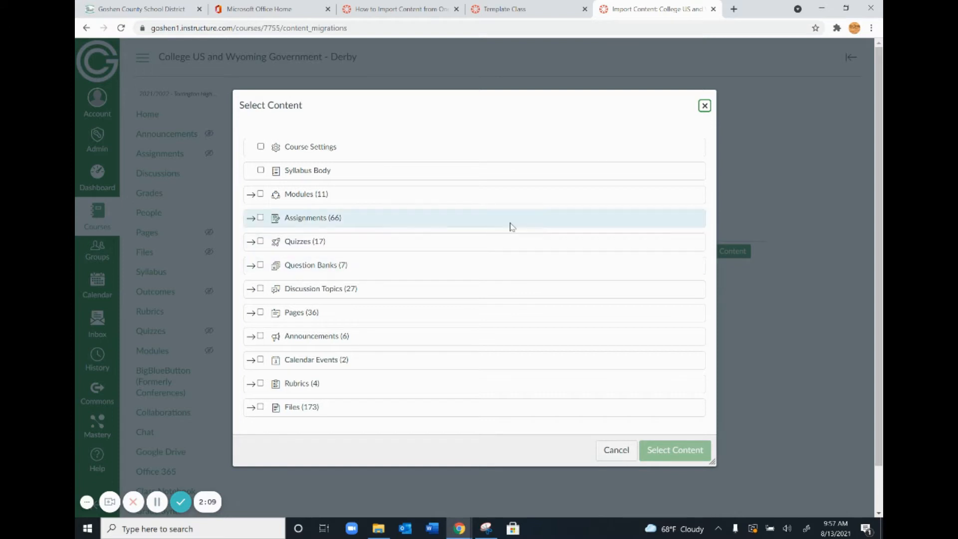
pyautogui.click(250, 196)
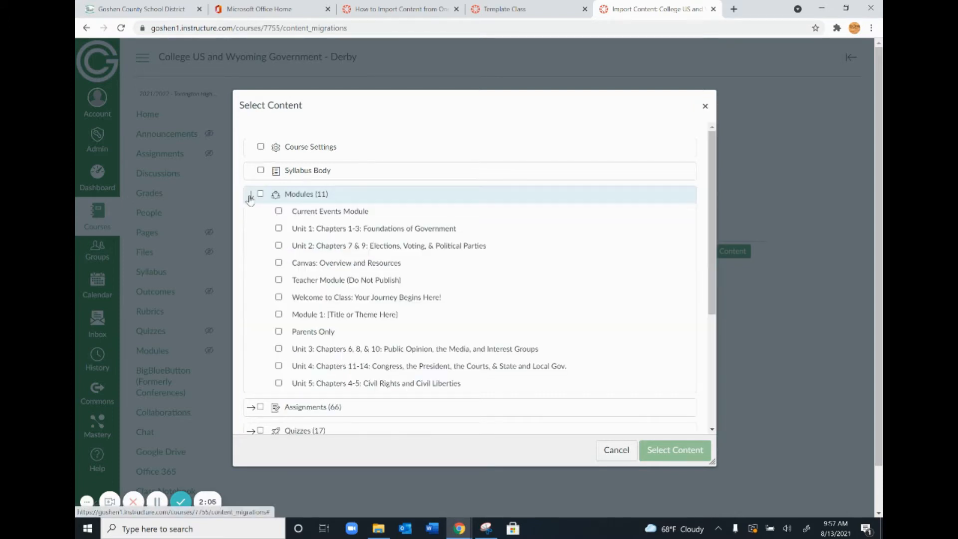
pyautogui.click(279, 230)
pyautogui.click(279, 246)
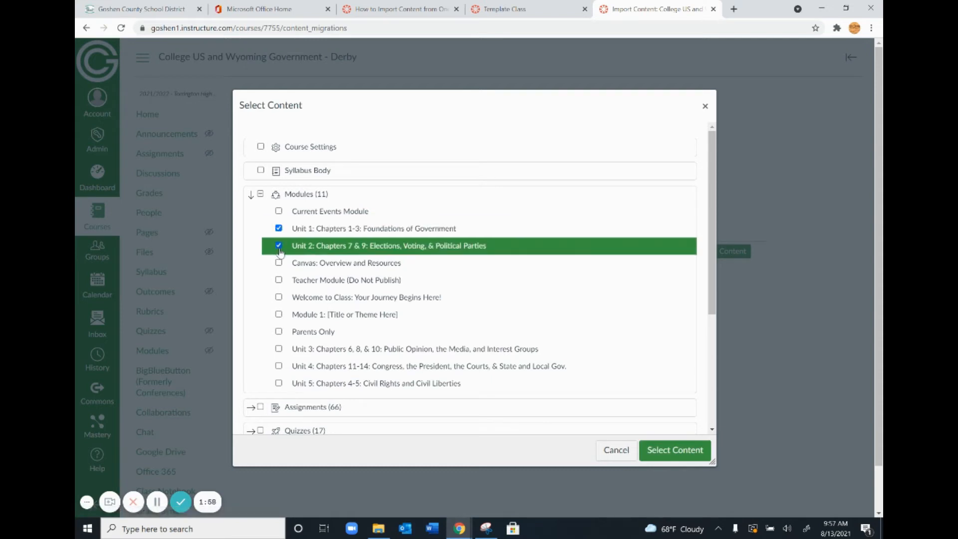
pyautogui.click(279, 349)
pyautogui.click(279, 367)
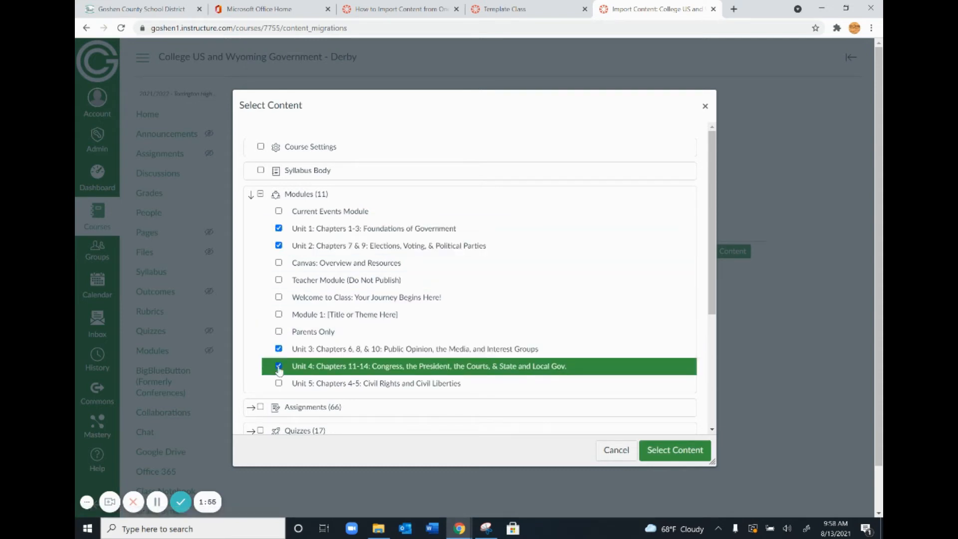
pyautogui.click(279, 384)
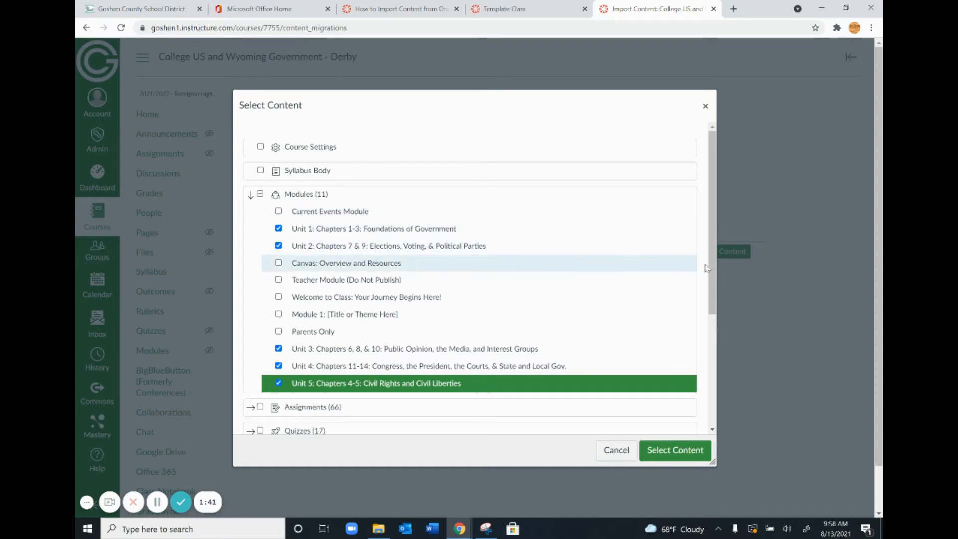
# Examine the individual assignments, assignment groups and quizzes that could be imported, and review the selected modules
pyautogui.moveTo(714, 211); pyautogui.dragTo(718, 243)
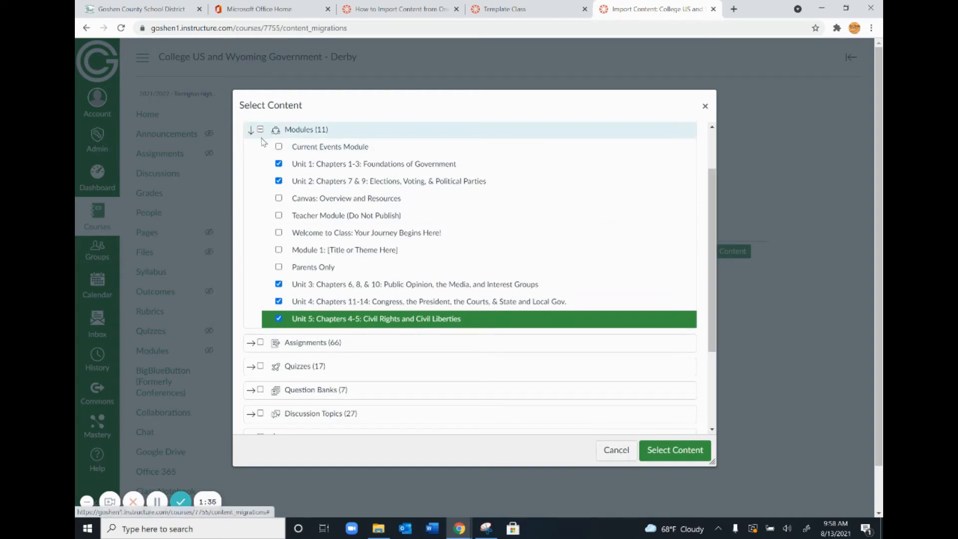
pyautogui.click(250, 346)
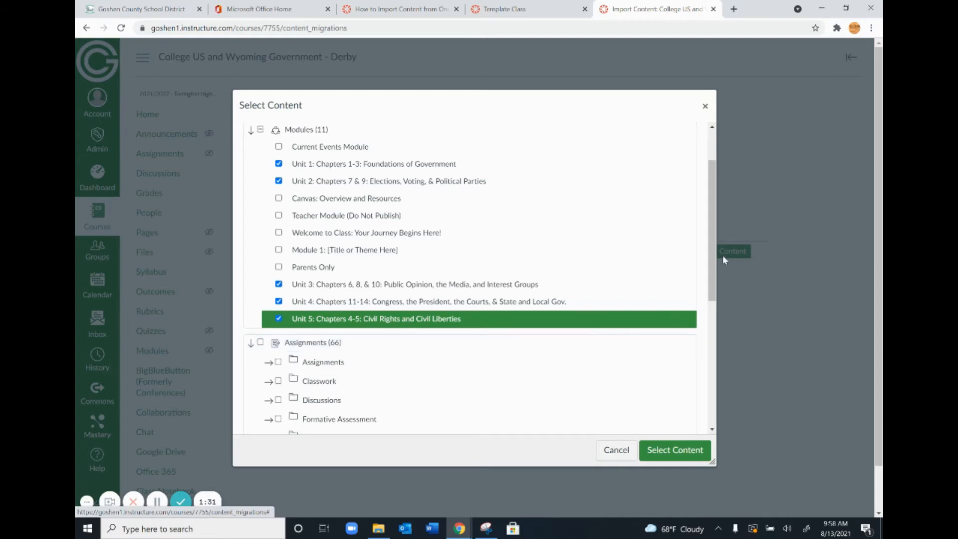
pyautogui.moveTo(714, 253); pyautogui.dragTo(715, 296)
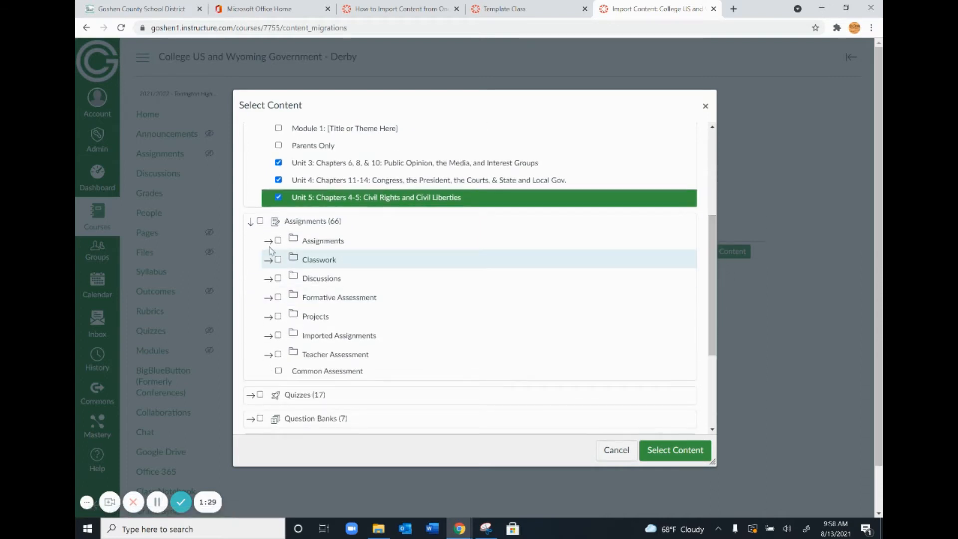
pyautogui.click(268, 242)
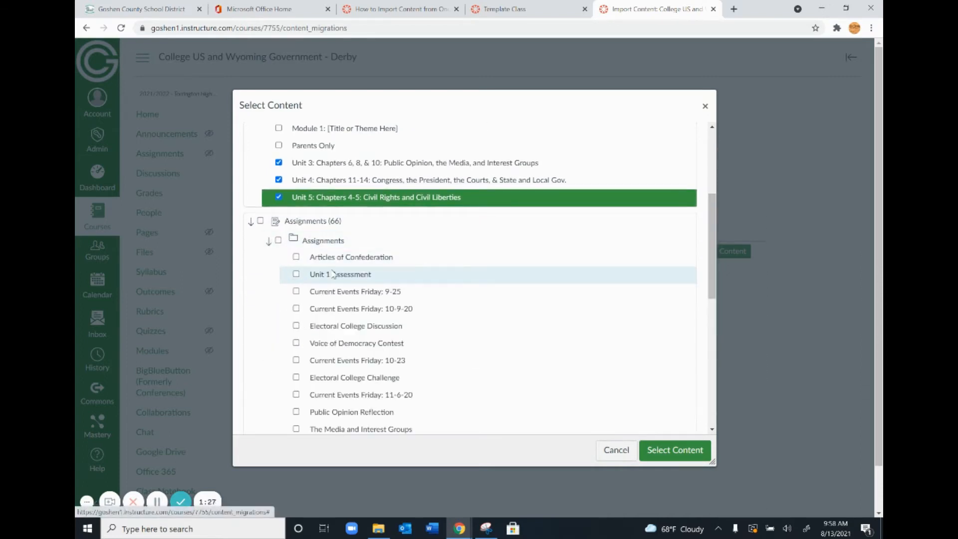
pyautogui.moveTo(713, 211); pyautogui.dragTo(718, 155)
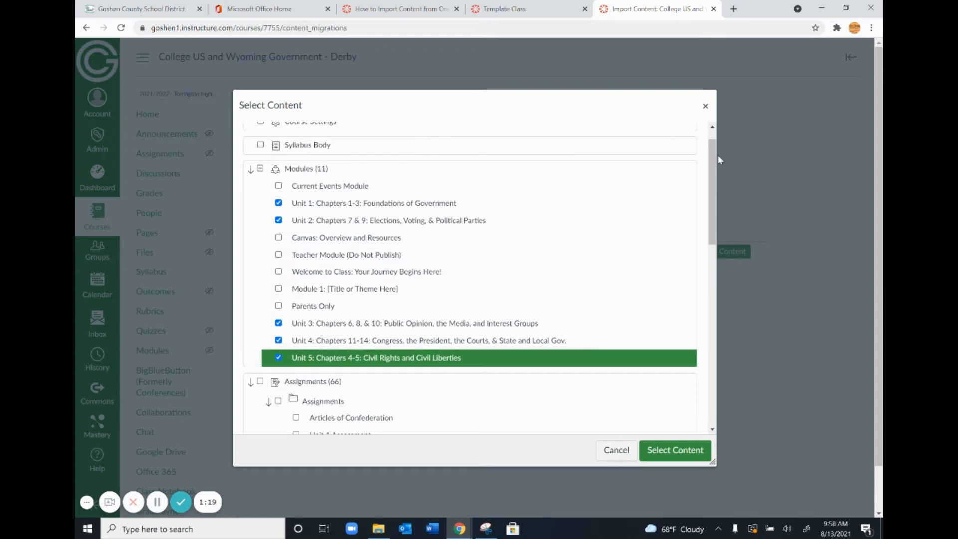
pyautogui.scroll(1, 713, 157)
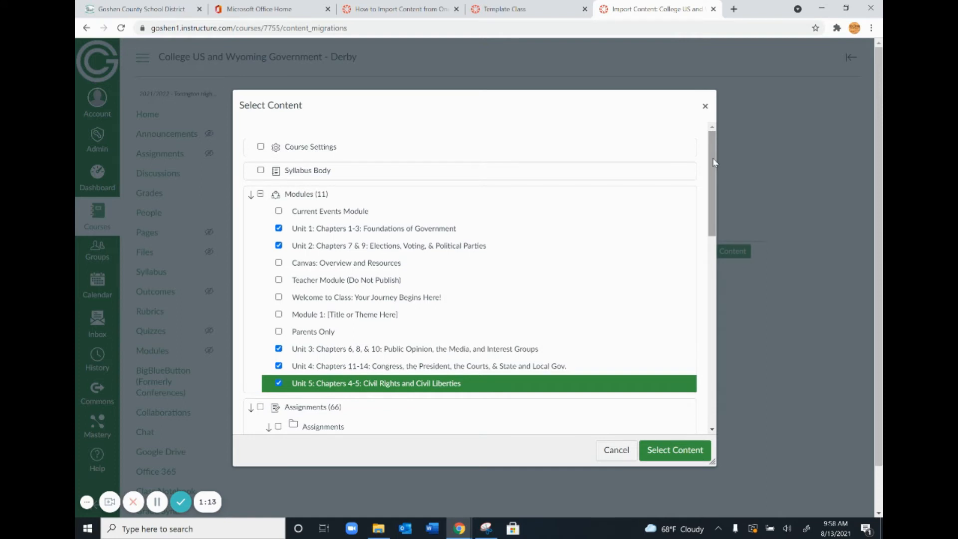
pyautogui.moveTo(714, 159); pyautogui.dragTo(713, 216)
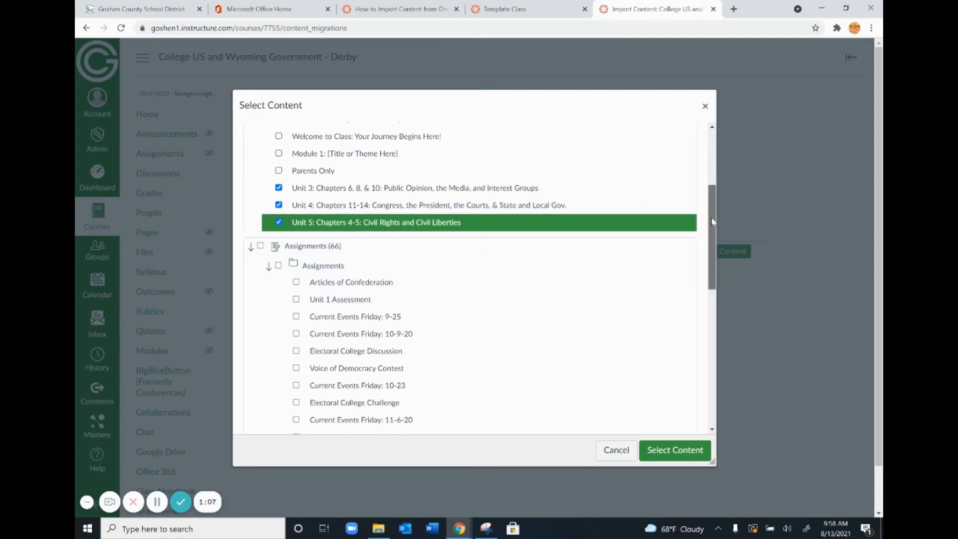
pyautogui.moveTo(712, 222); pyautogui.dragTo(707, 344)
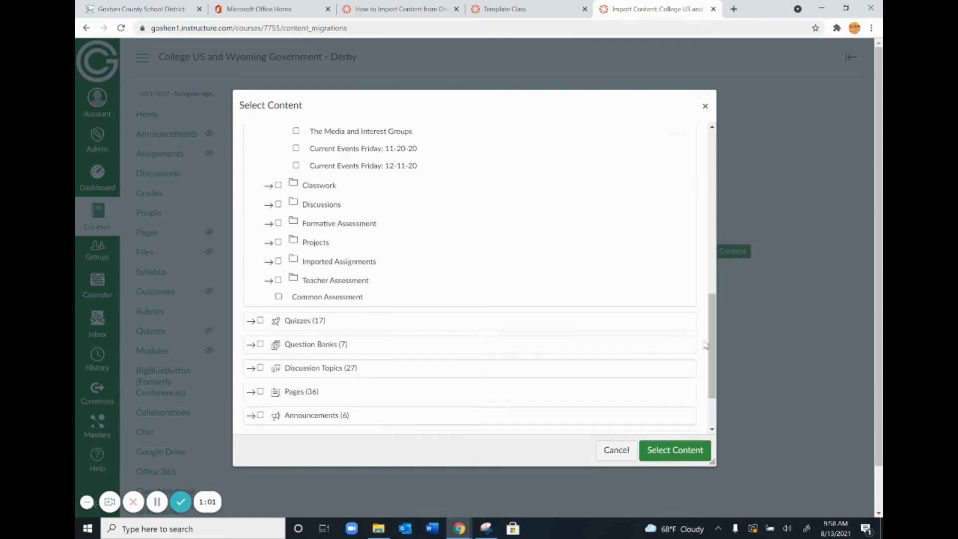
pyautogui.click(249, 324)
pyautogui.moveTo(712, 313); pyautogui.dragTo(709, 186)
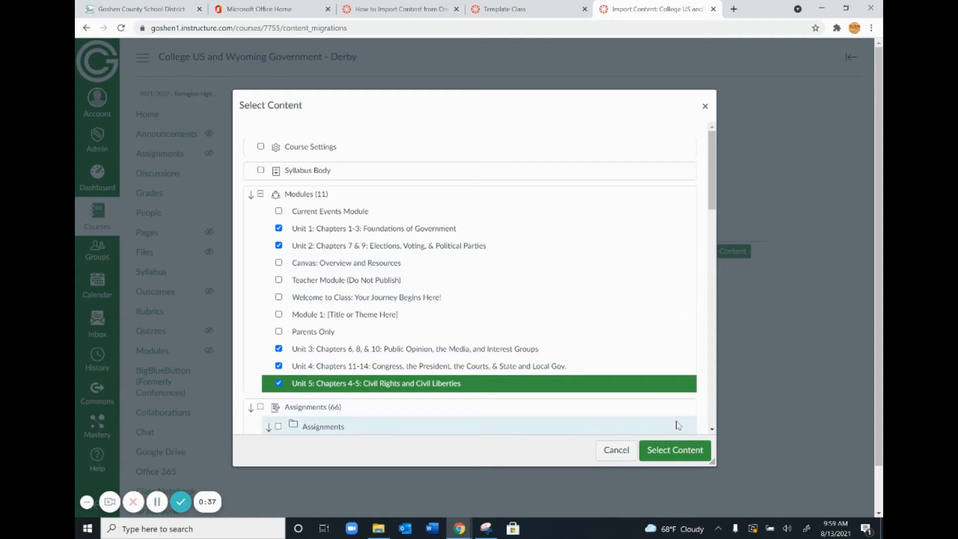
# Submit the selected content for import and review the imported units on the course's Modules page
pyautogui.click(665, 452)
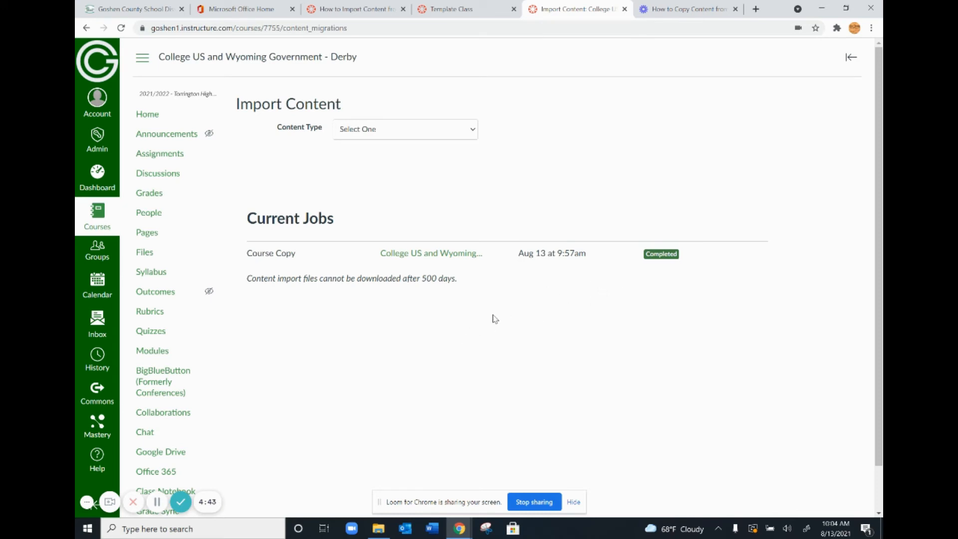
pyautogui.click(150, 356)
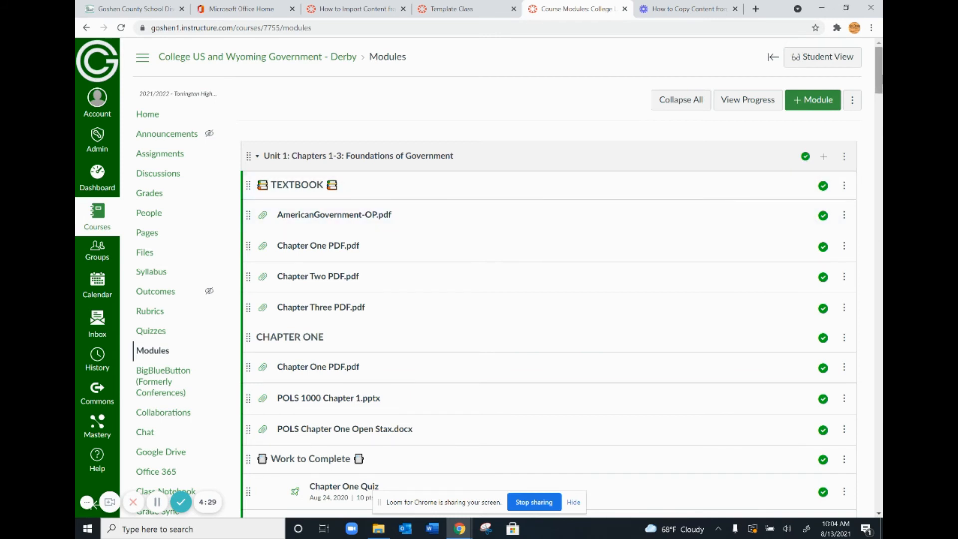
pyautogui.scroll(-2, 878, 75)
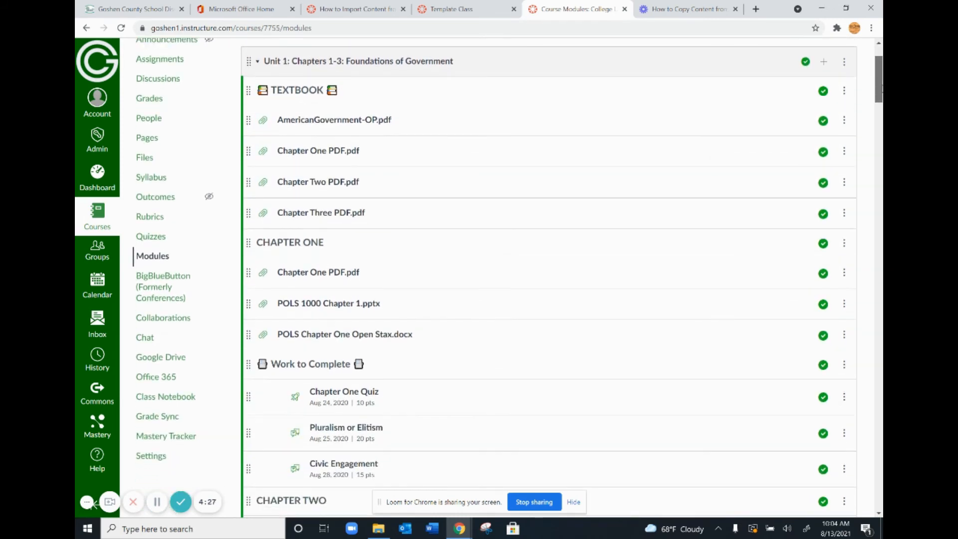
# Inspect the imported "Pluralism or Elitism" discussion from Chapter One and return to the course's Modules page
pyautogui.scroll(-4, 881, 89)
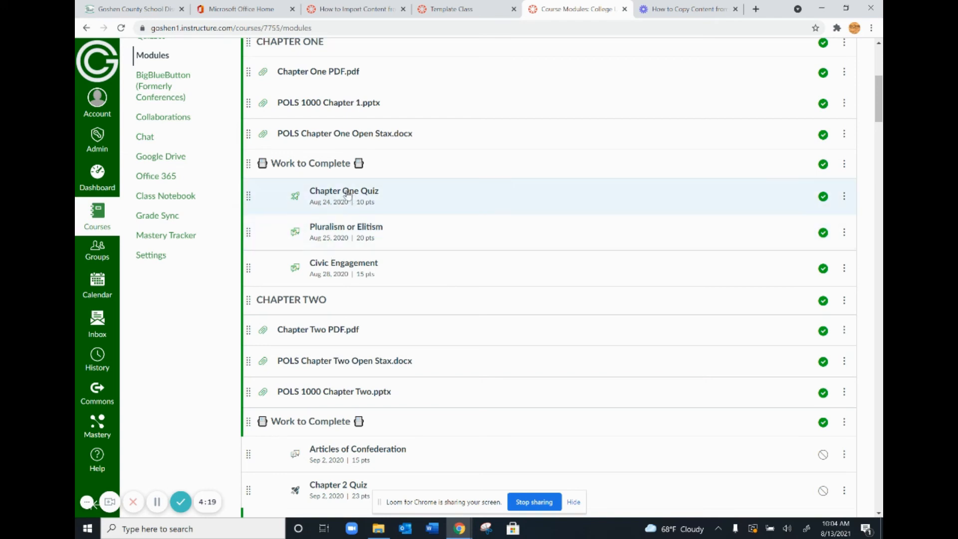
pyautogui.click(334, 227)
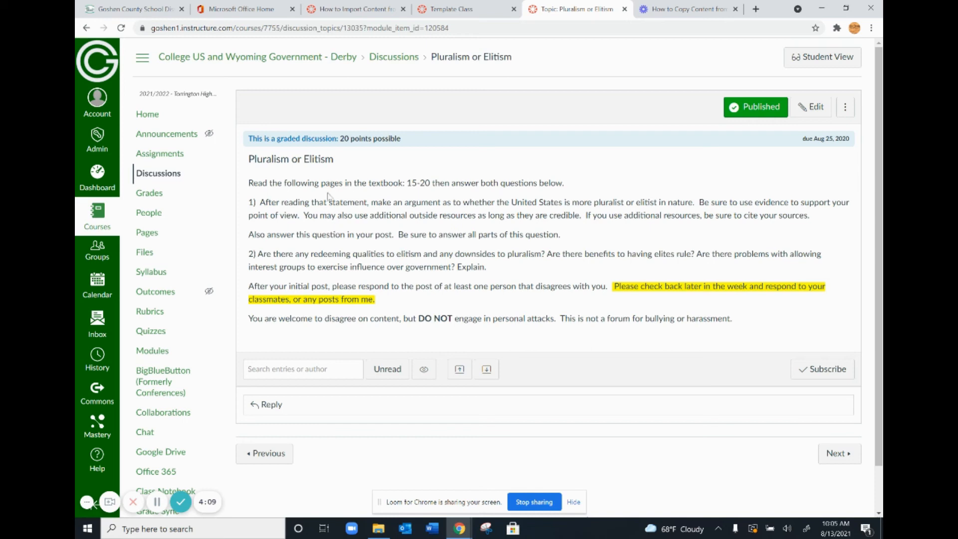
pyautogui.click(146, 353)
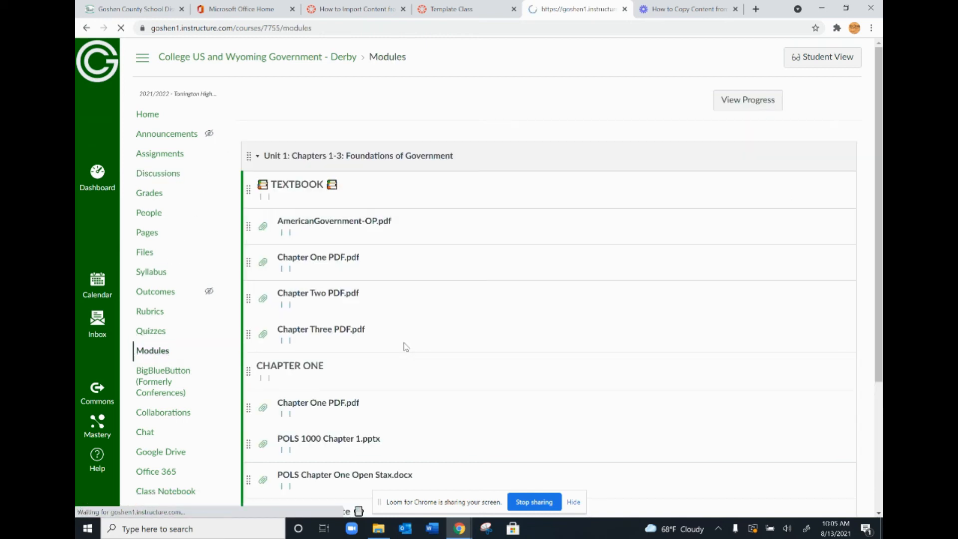
# Preview the imported "Chapter One PDF.pdf" under the Unit 1 textbook items, return to Modules, and look through the whole module list
pyautogui.click(318, 249)
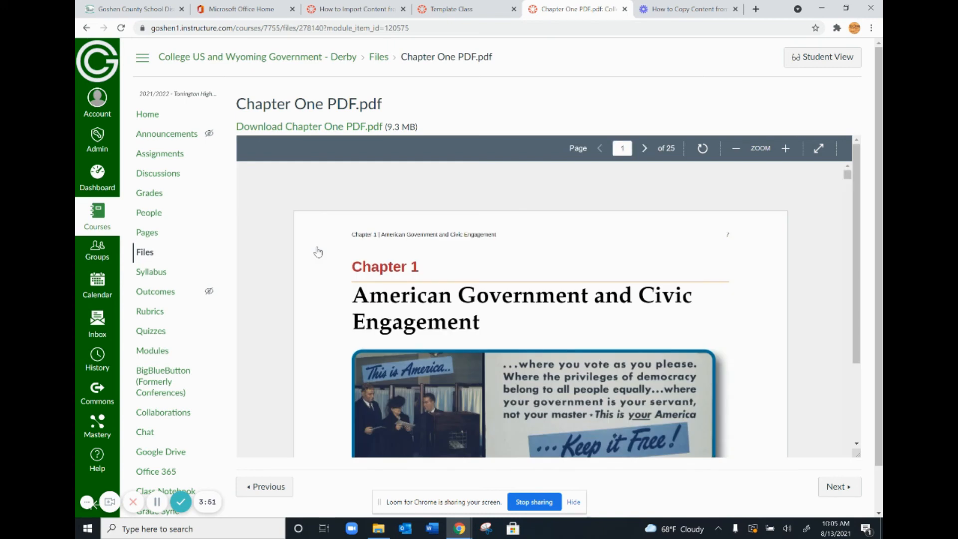
pyautogui.click(156, 357)
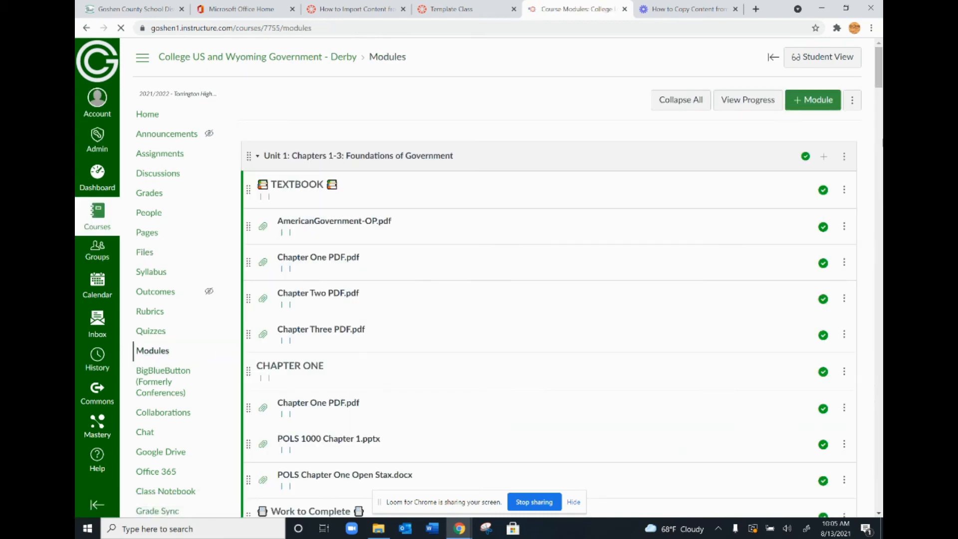
pyautogui.moveTo(880, 62); pyautogui.dragTo(853, 483)
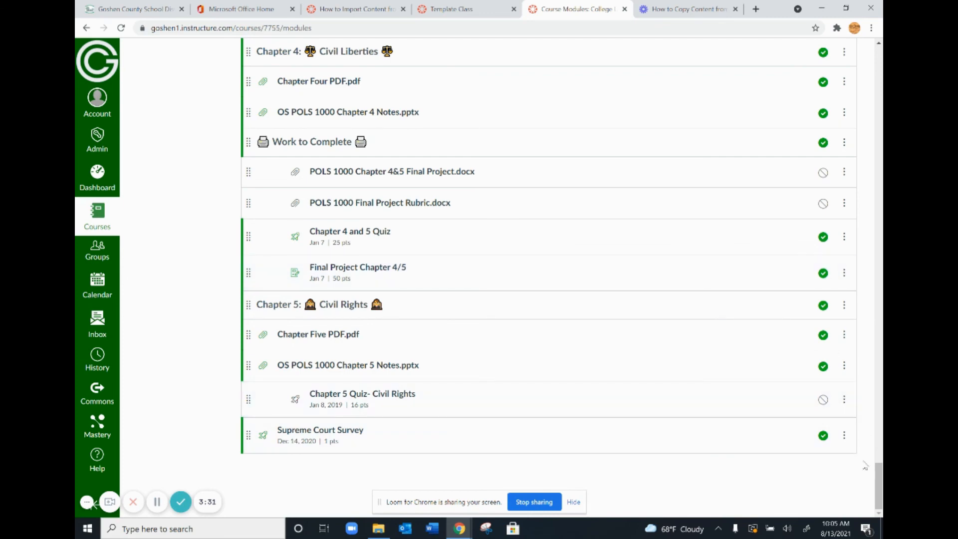
pyautogui.moveTo(880, 483); pyautogui.dragTo(881, 60)
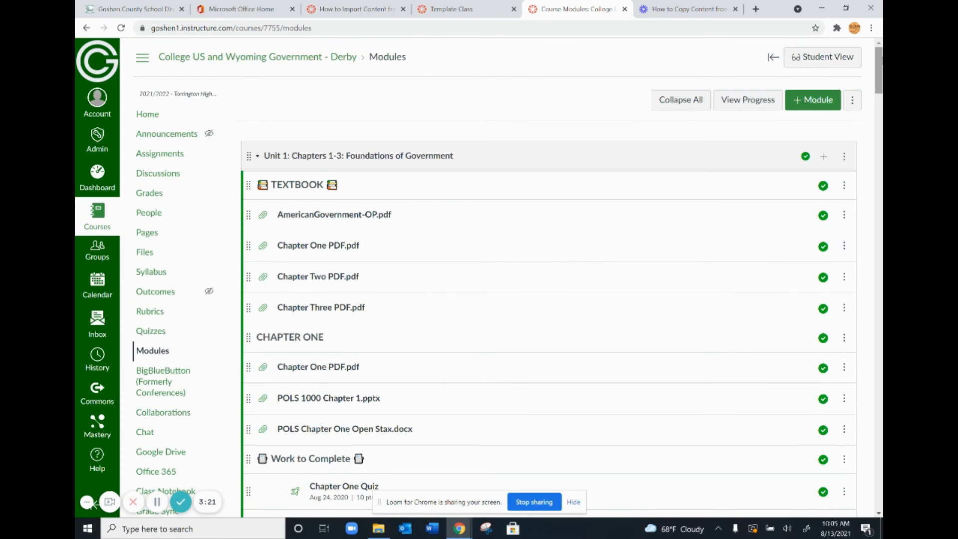